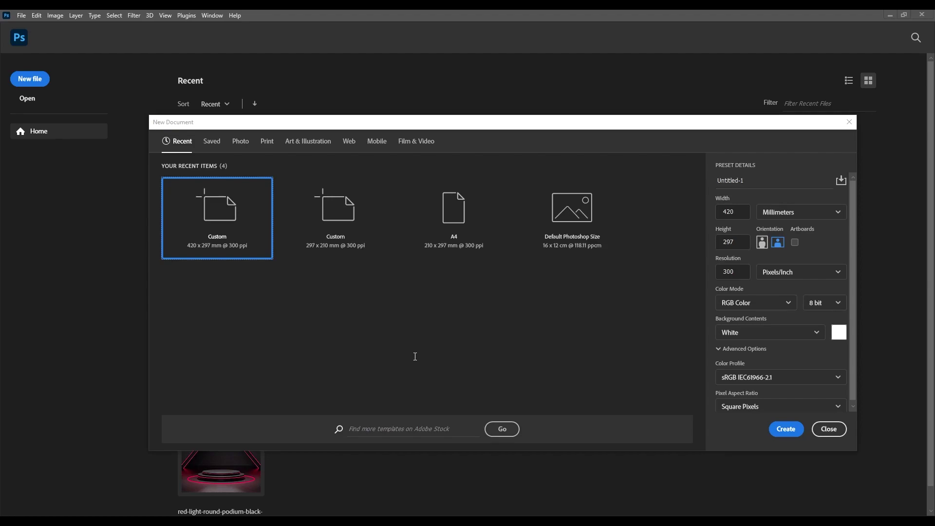
Bring up Reference Plan Blueprint.jpg, zoom in on details, then zoom back out to the full sheet
key("alt+Tab")
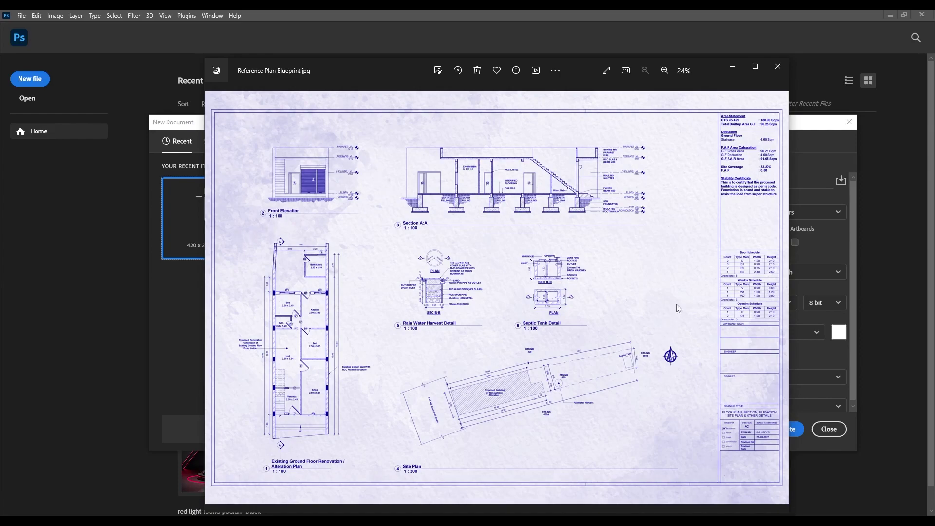
scroll(589, 255, "up", 3)
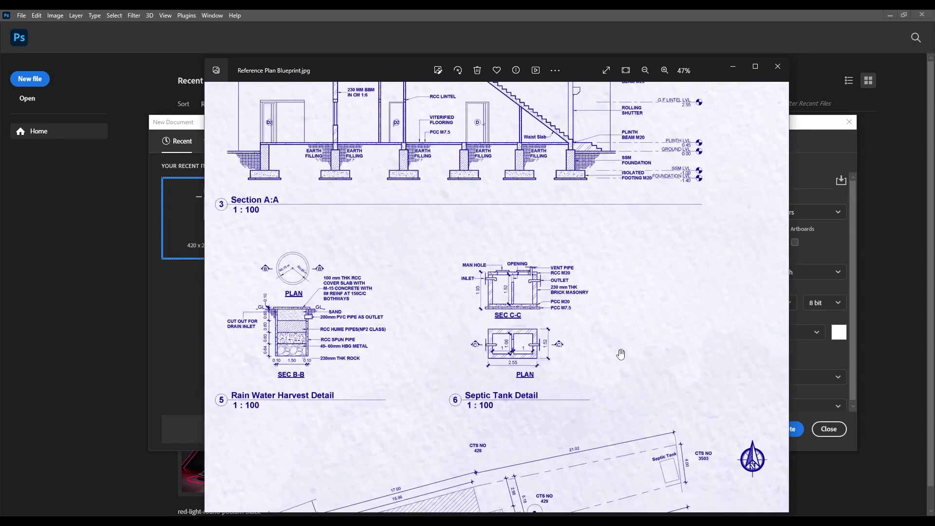
scroll(616, 351, "down", 4)
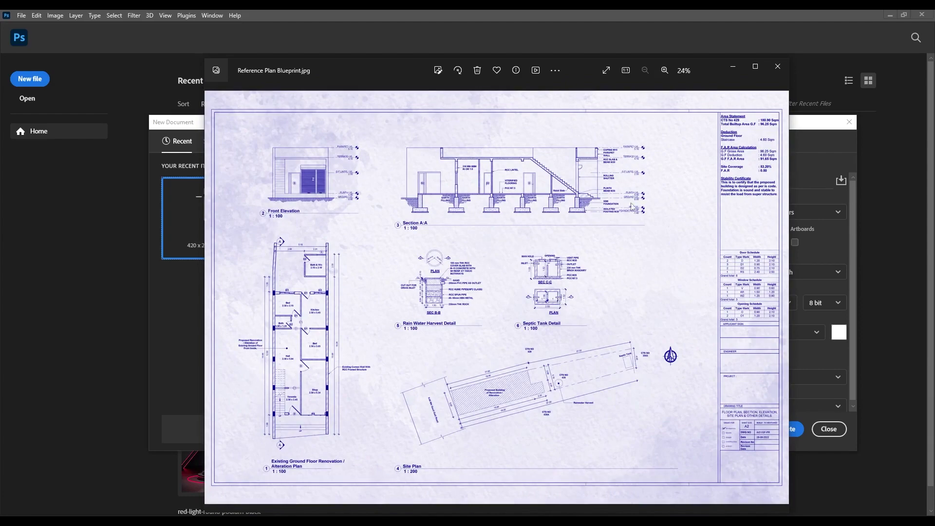
Close Photos and create a new A3 landscape print document, 420 x 297 mm at 300 ppi
left_click(777, 67)
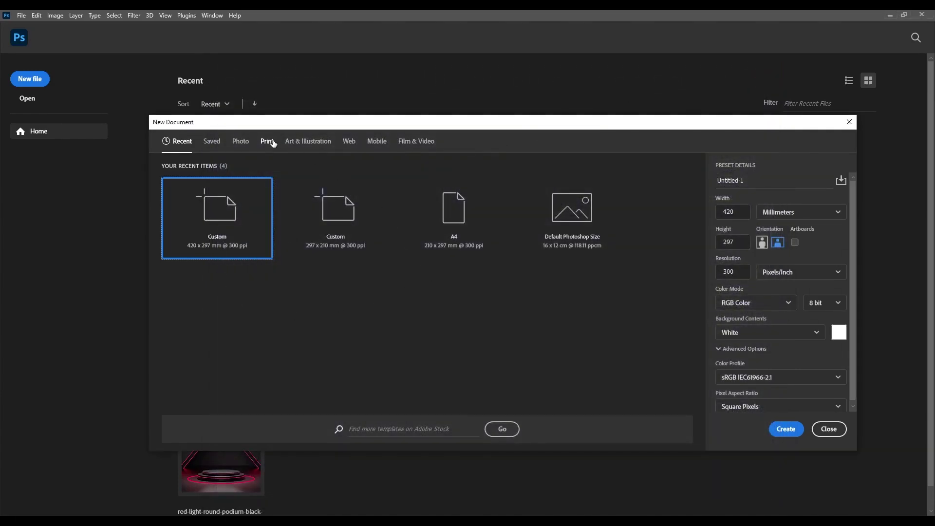
left_click(270, 146)
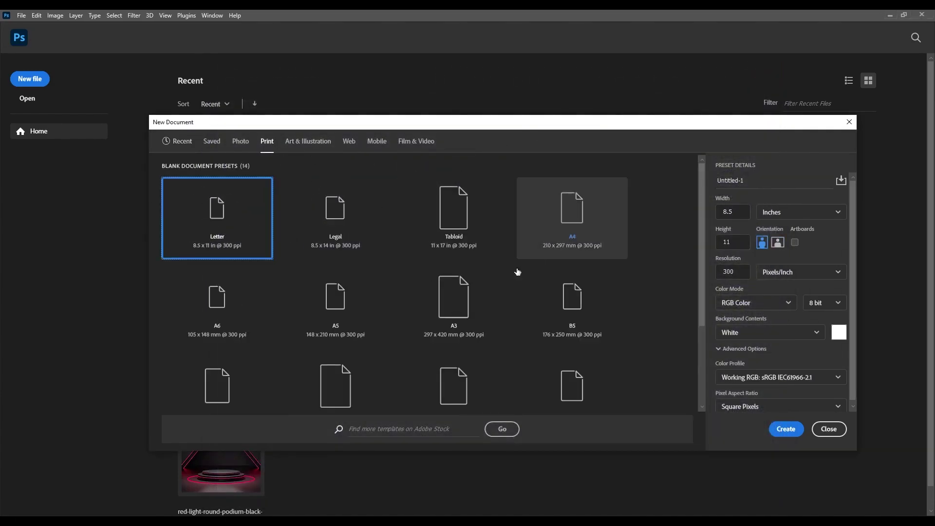
left_click(477, 299)
left_click(779, 243)
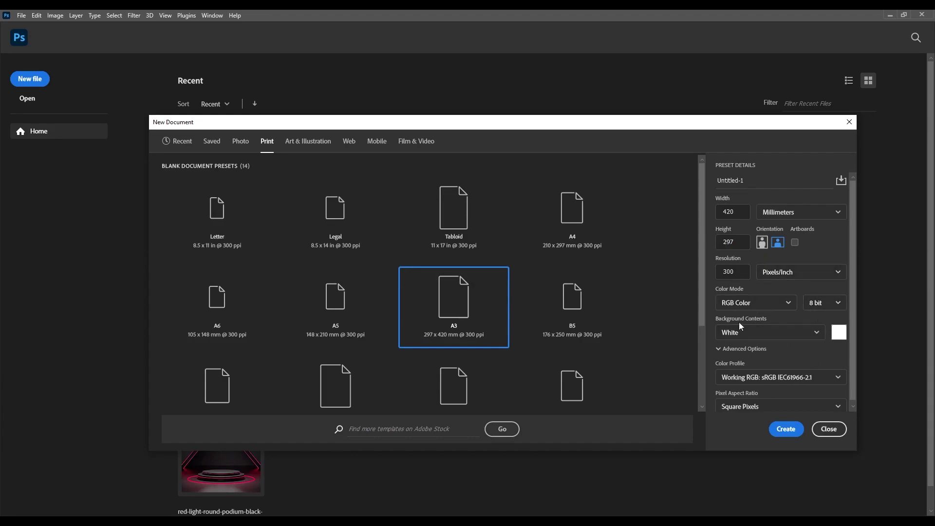
left_click(782, 429)
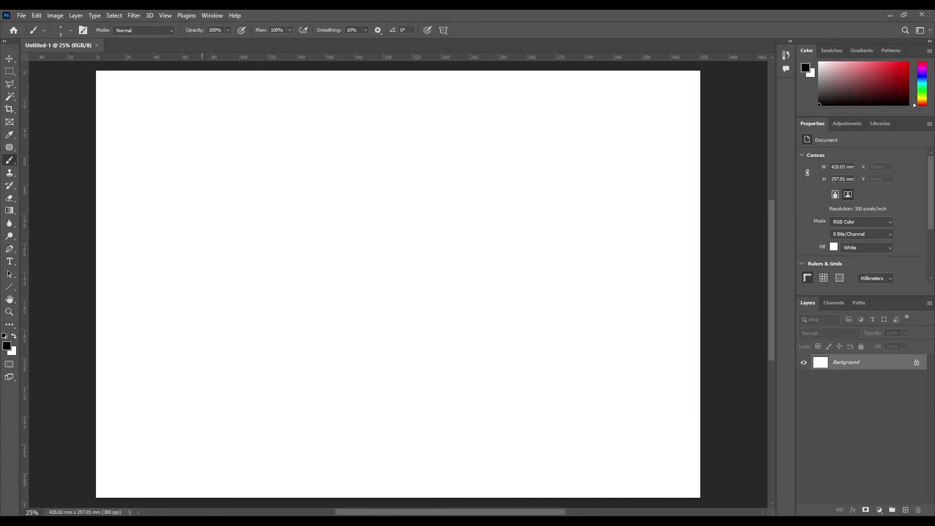
Place Old Paper Texture scaled to fill the page and rename its layer 'Background'
left_click_drag(2, 209, 411, 228)
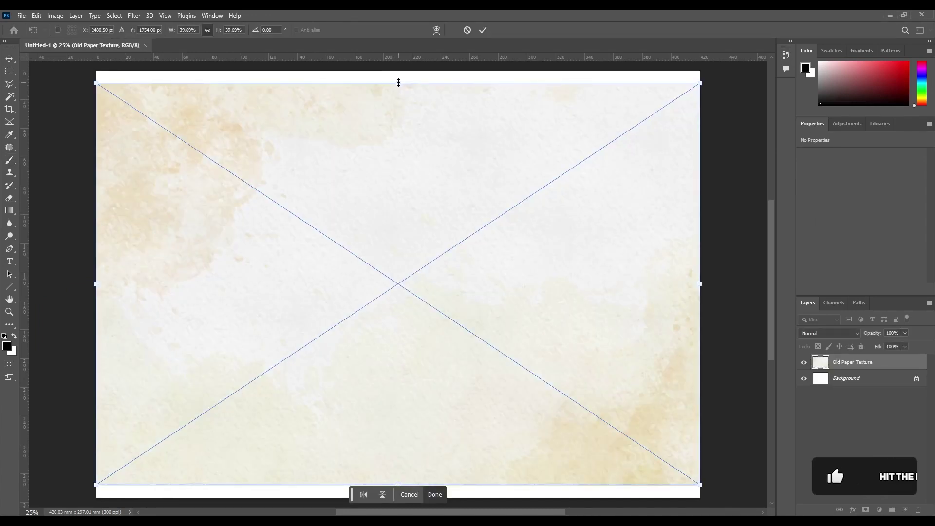
left_click_drag(398, 82, 398, 73)
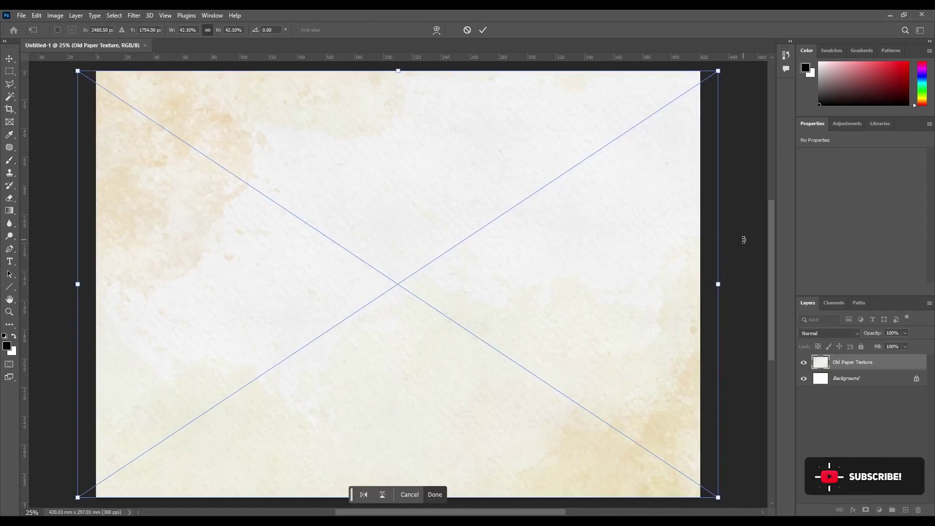
key("Return")
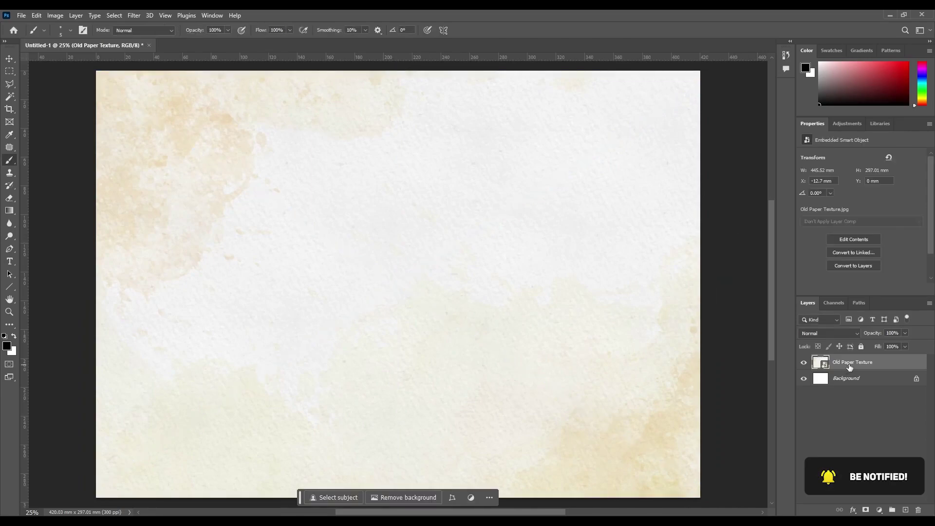
double_click(850, 366)
type("Ba")
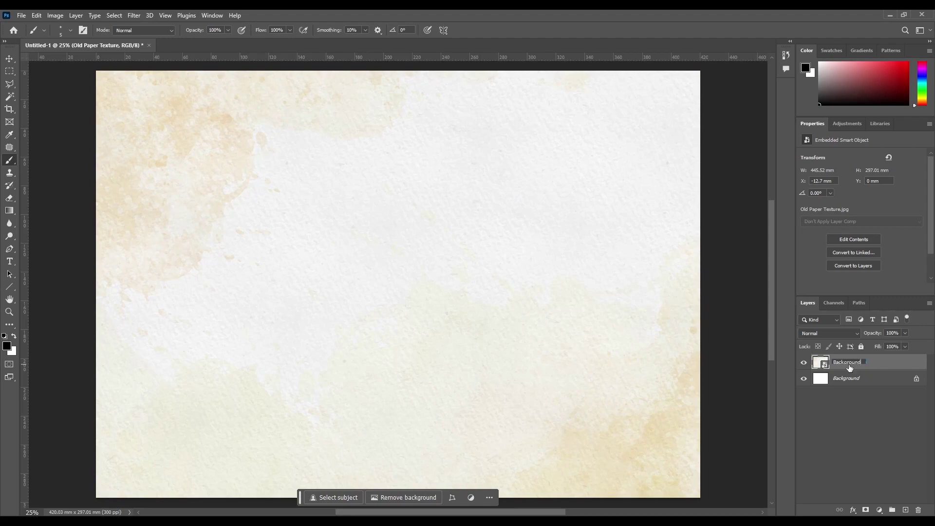
type("ckground")
left_click(853, 428)
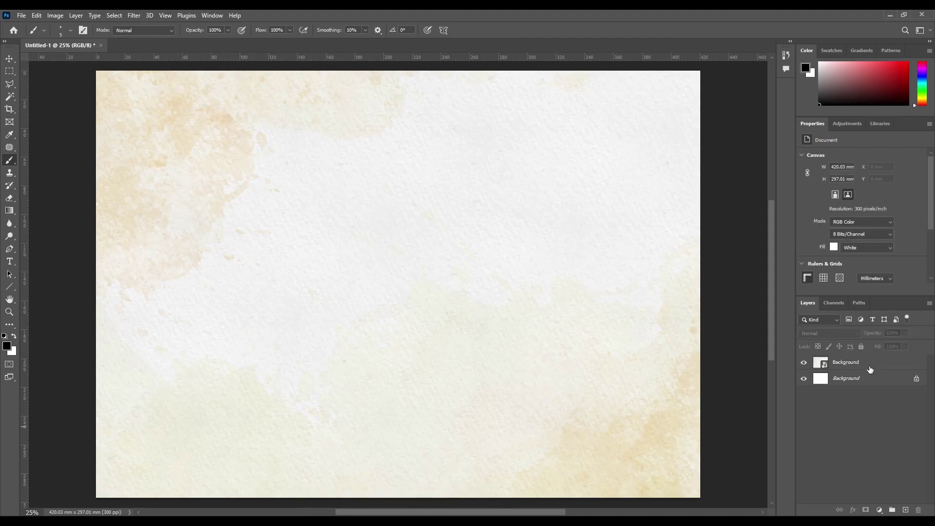
left_click(851, 367)
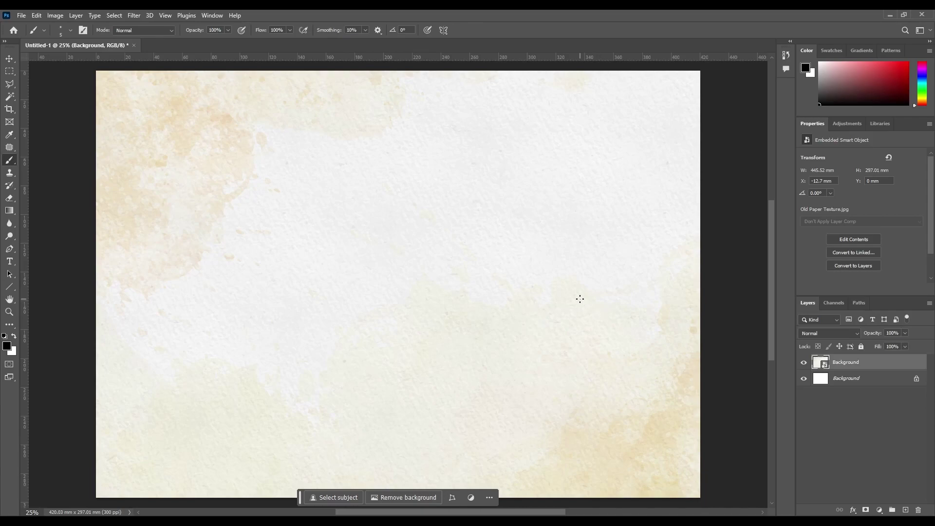
Add a Black & White adjustment layer clipped to the paper texture
left_click(880, 510)
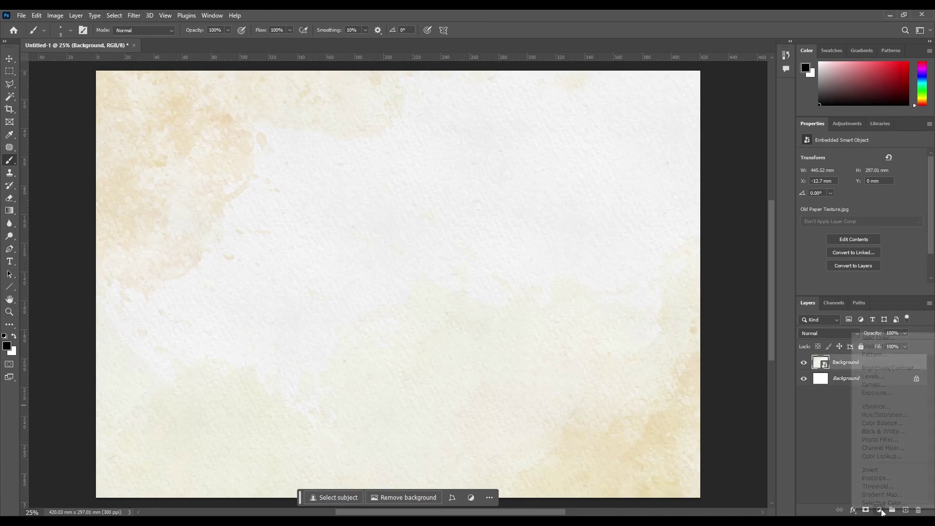
left_click(899, 432)
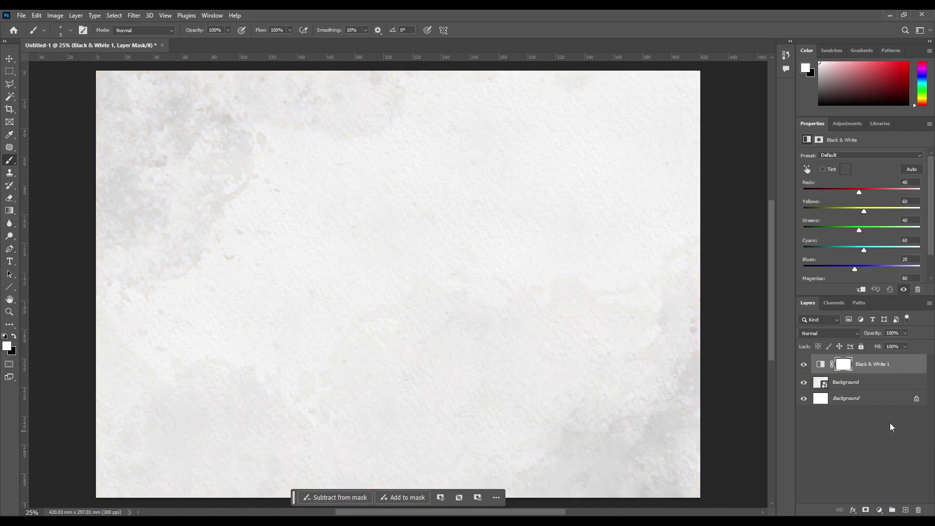
left_click(861, 290)
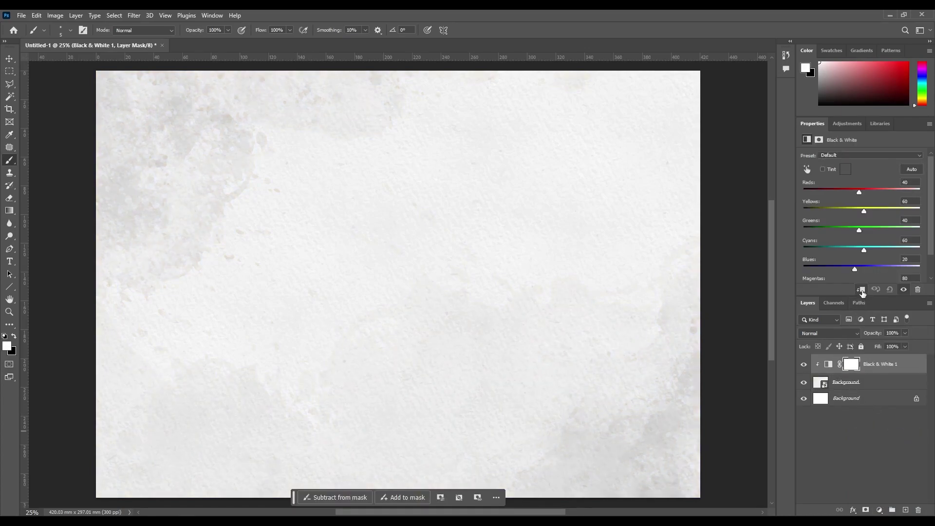
left_click(877, 383)
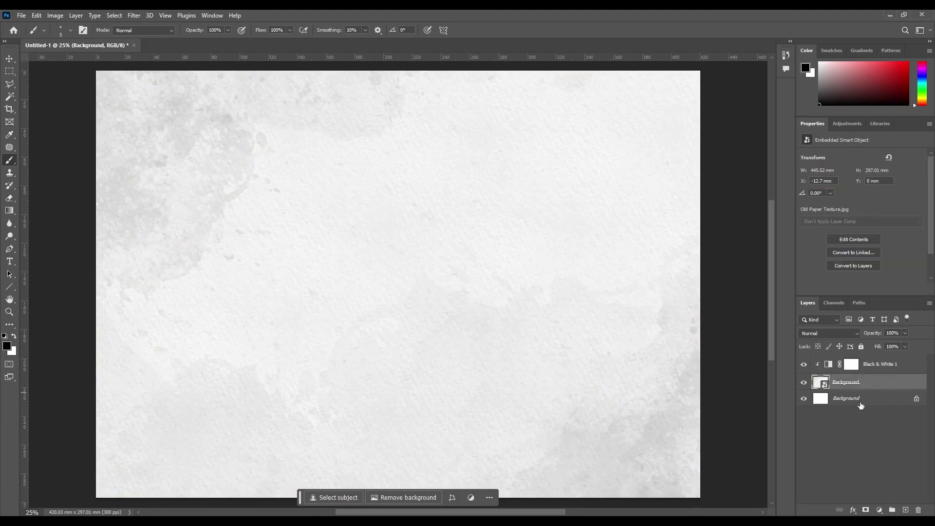
Unlock the white layer, rename it 'Blueprint Tint' and move it to the top of the stack
left_click(866, 457)
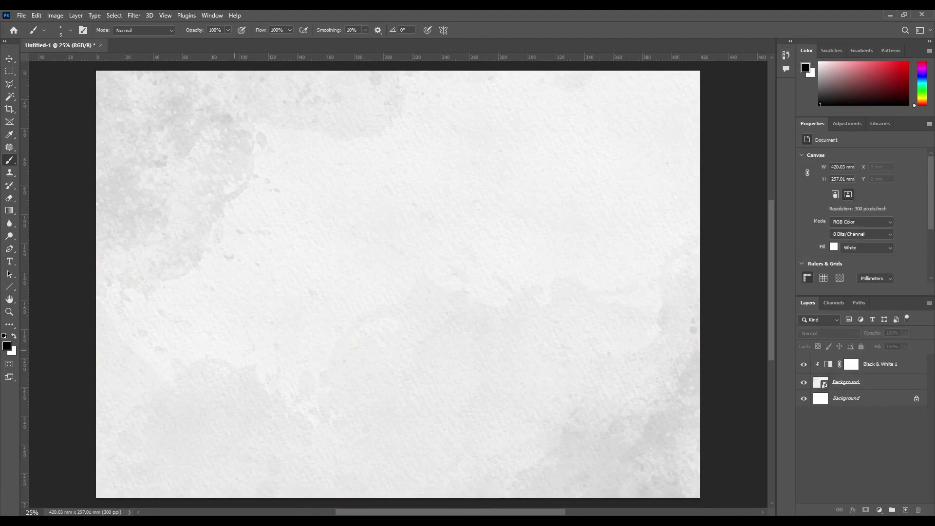
left_click(915, 400)
double_click(842, 398)
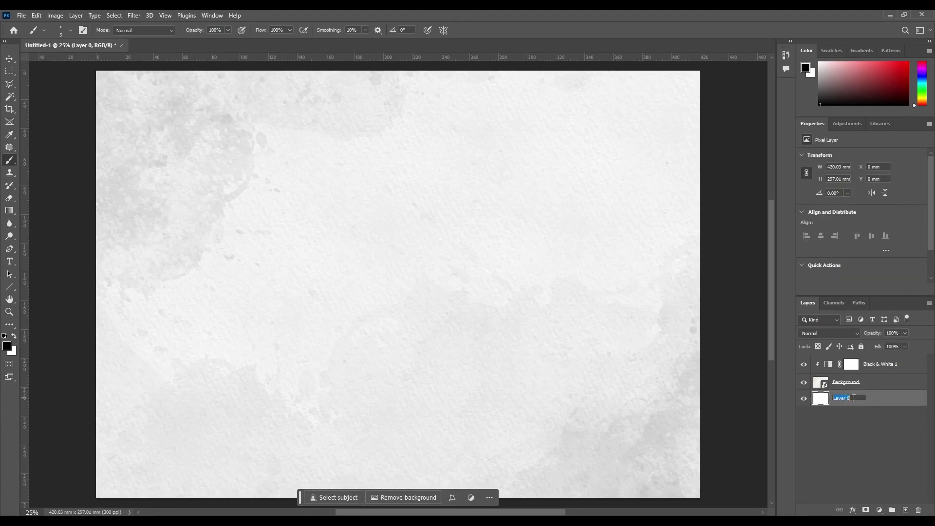
type("Blueprint Tint")
left_click(861, 428)
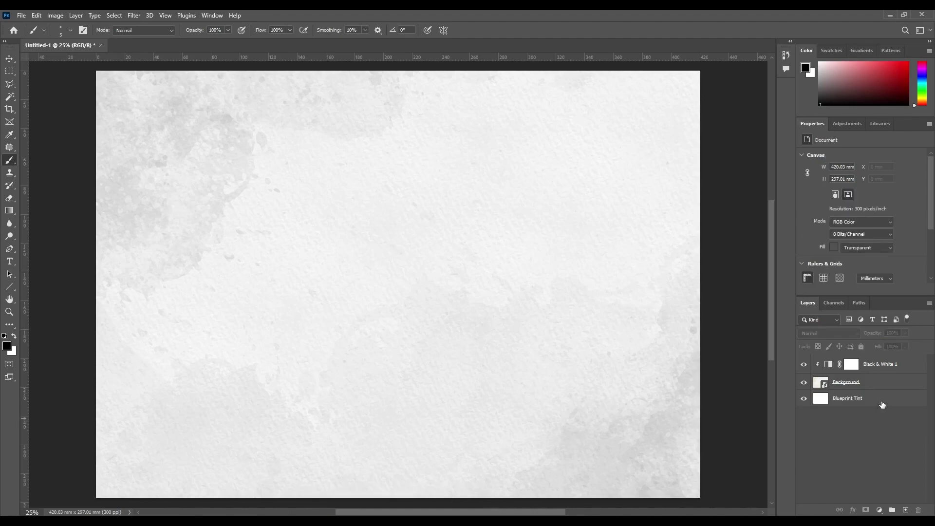
left_click_drag(880, 403, 874, 359)
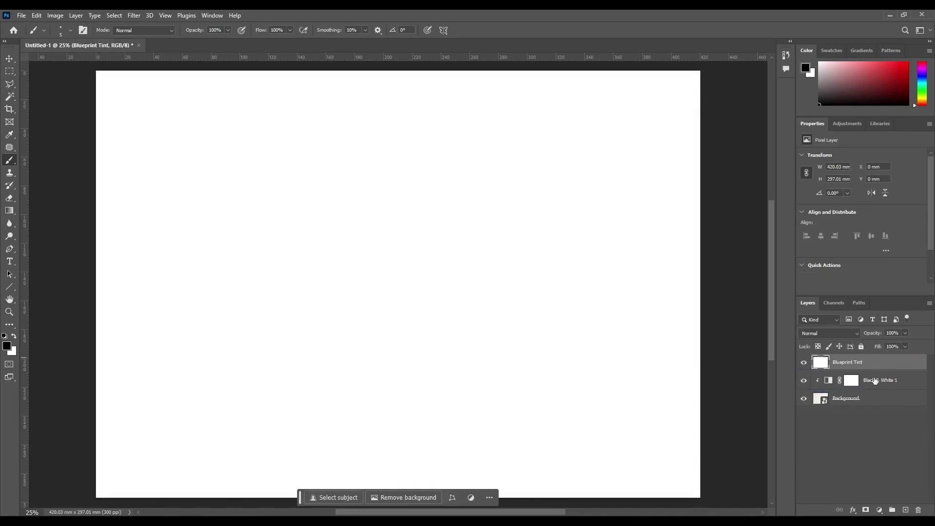
Give Blueprint Tint a Color Overlay effect in hex 000099 blue
left_click(853, 510)
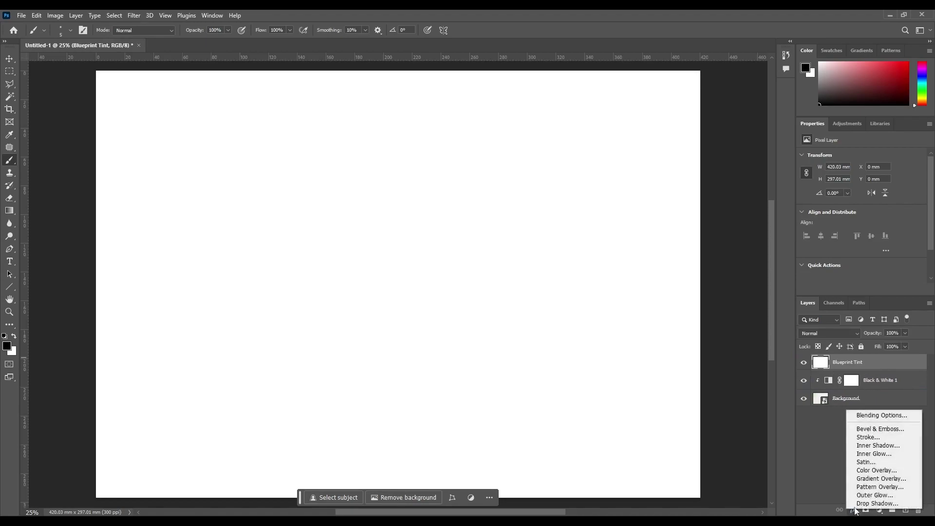
left_click(880, 470)
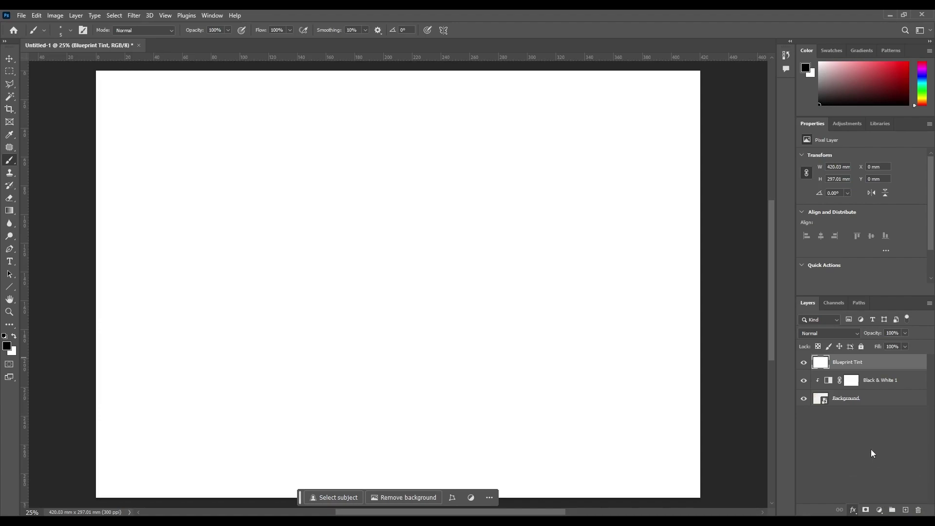
left_click(500, 138)
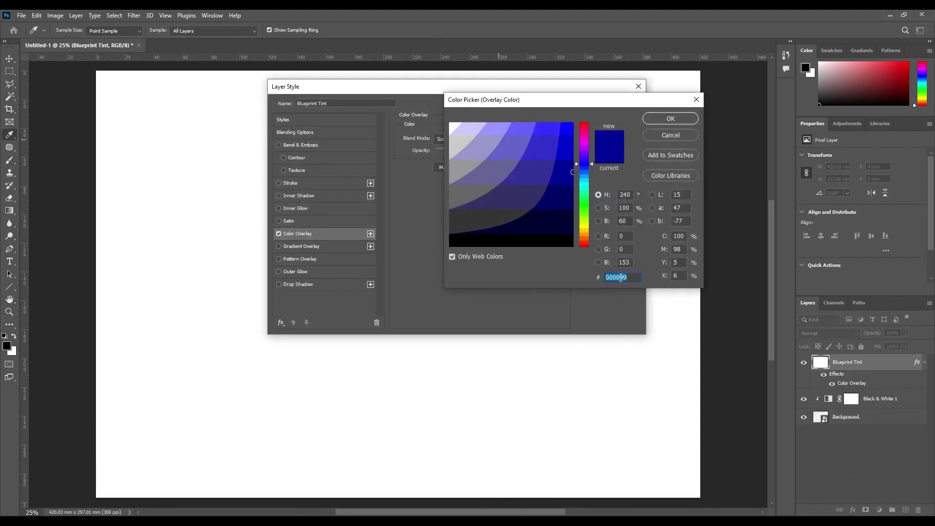
left_click(631, 278)
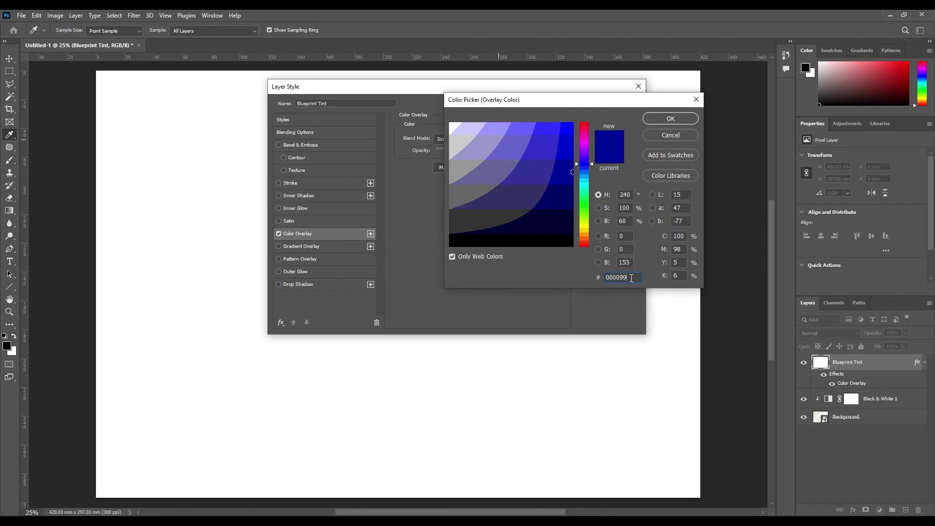
left_click(668, 121)
left_click(614, 104)
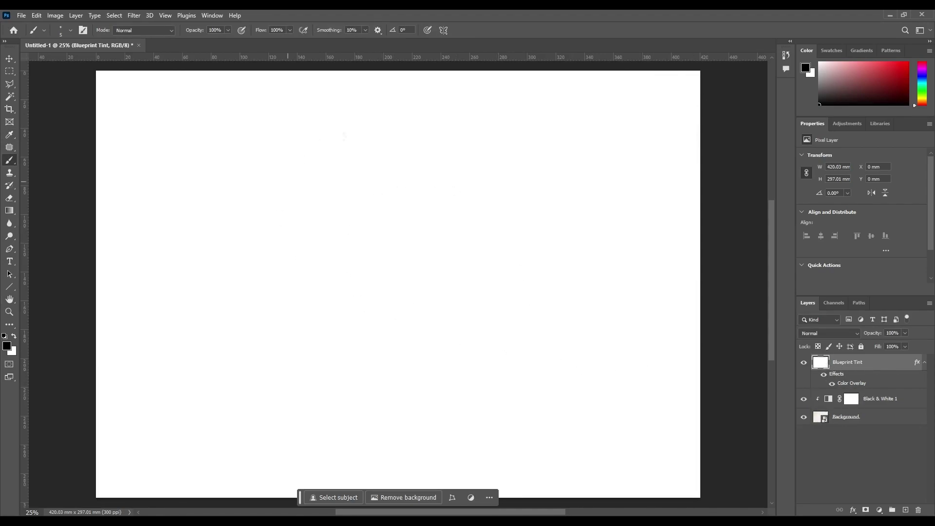
Fill the entire Blueprint Tint layer with black so the page shows the #000099 overlay
key("ctrl+a")
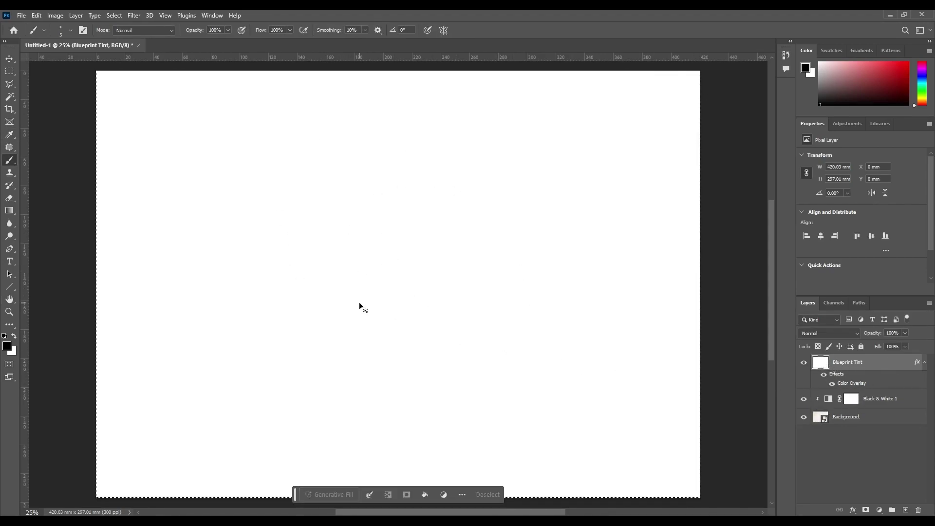
key("alt+BackSpace")
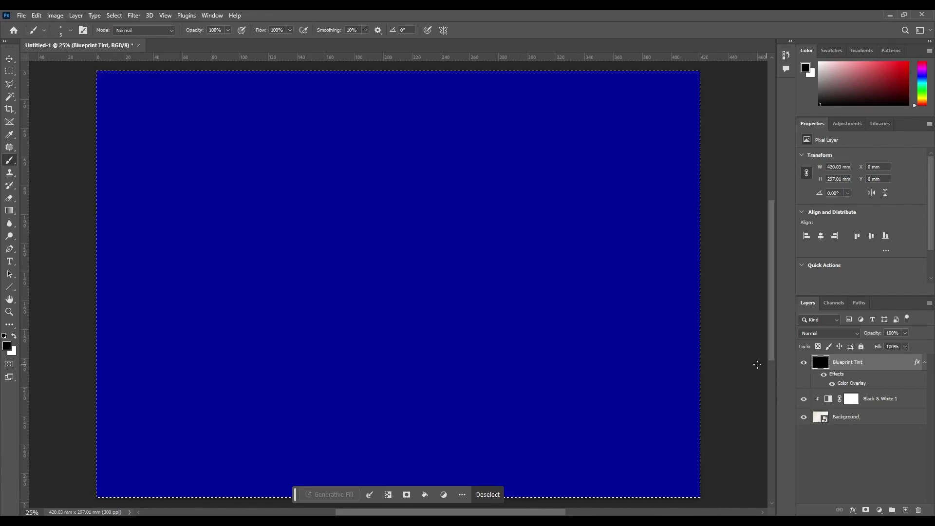
key("ctrl+d")
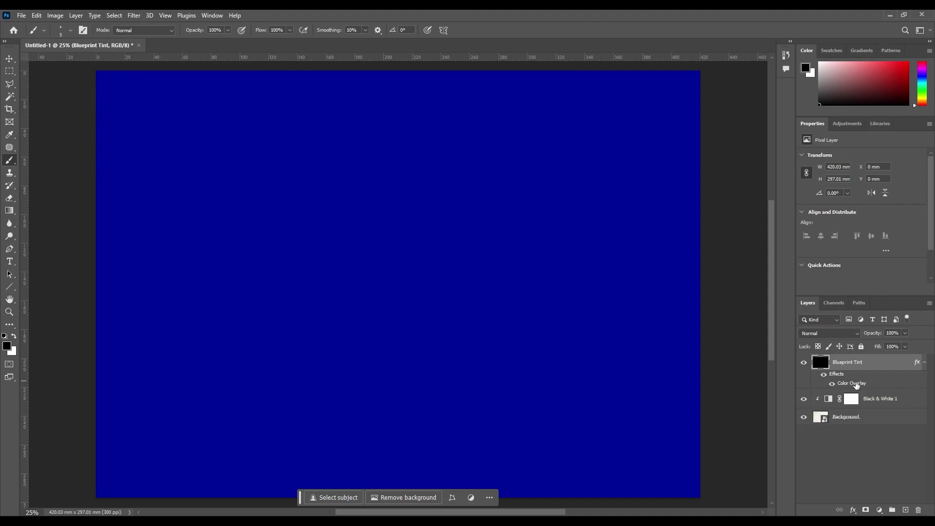
Place Reference Plan 01 as a full-page smart object directly above Black & White 1
left_click(885, 458)
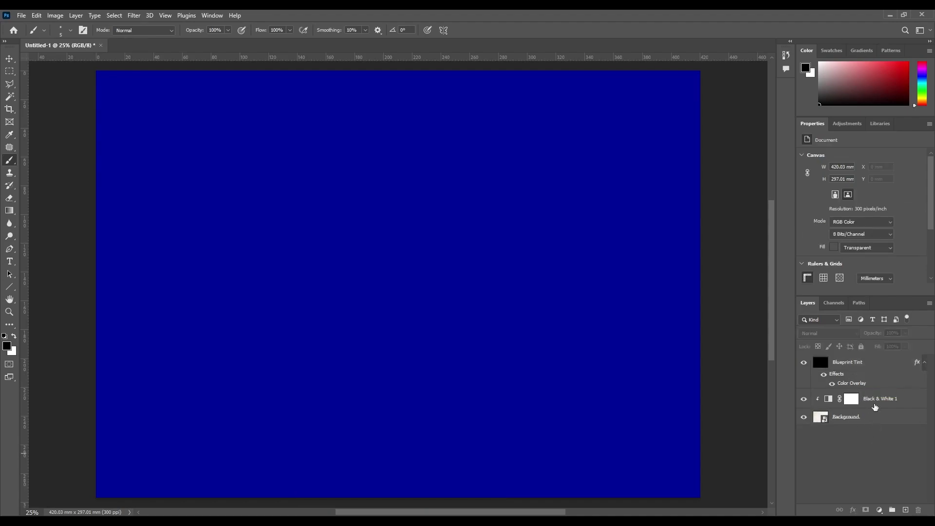
left_click(873, 403)
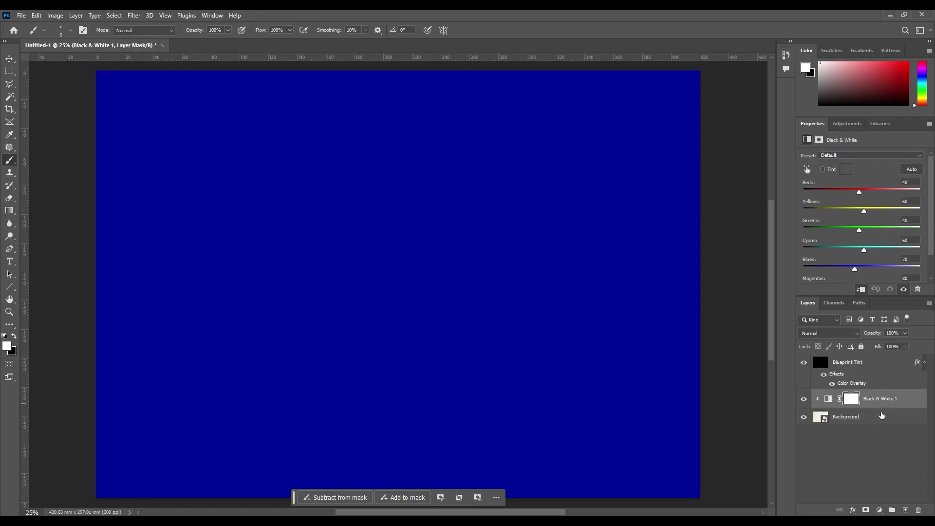
left_click(879, 417)
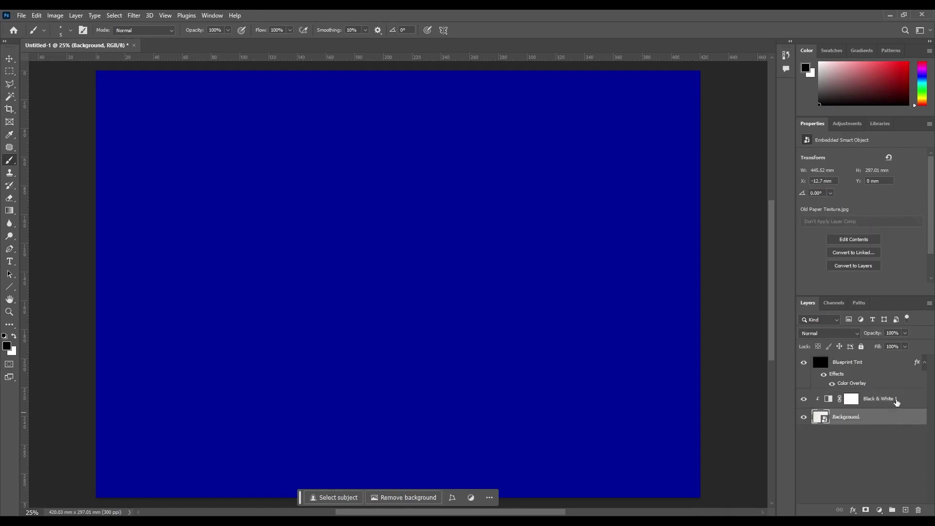
left_click(893, 404)
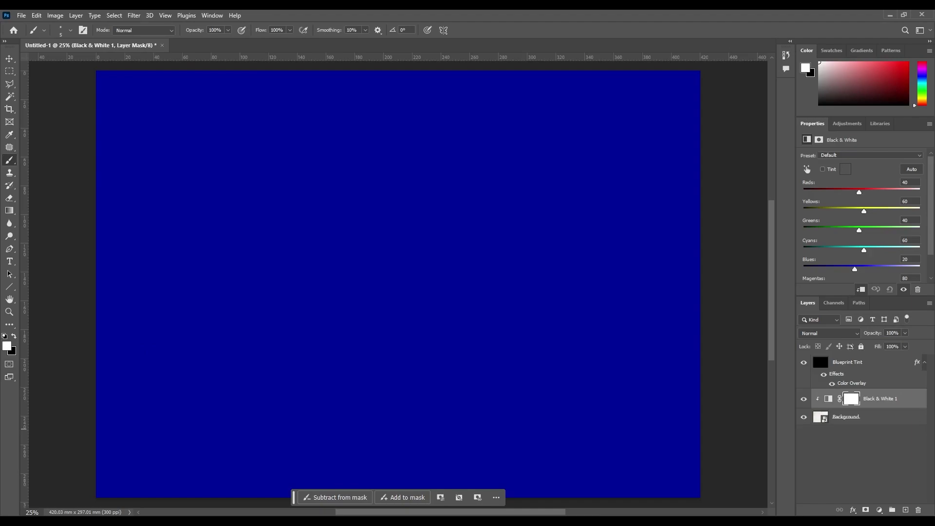
left_click_drag(0, 312, 359, 299)
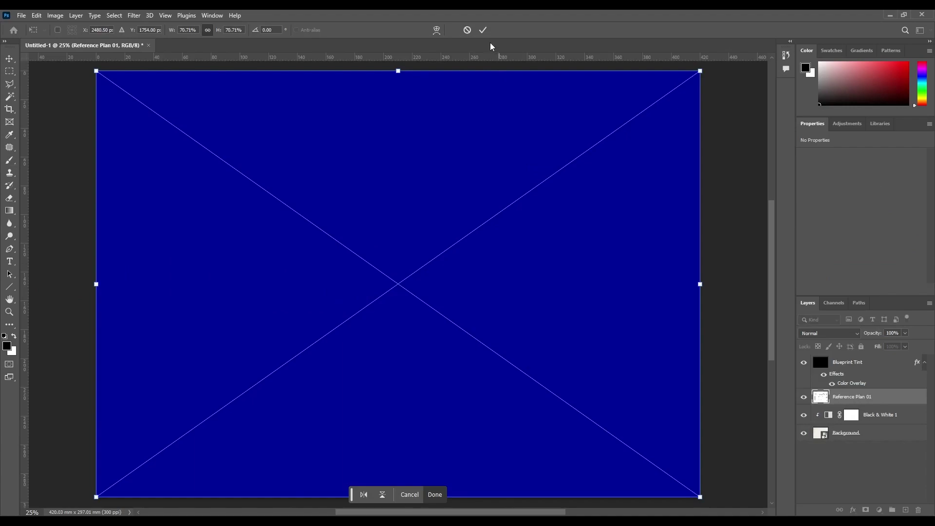
left_click(482, 30)
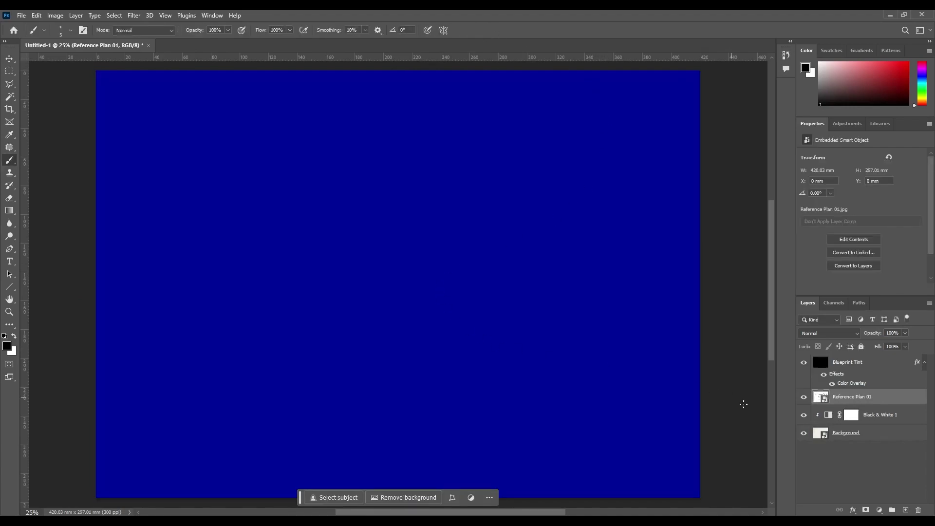
Set Blueprint Tint's blend mode to Screen and zoom in on the Section A:A footings to check
left_click(860, 369)
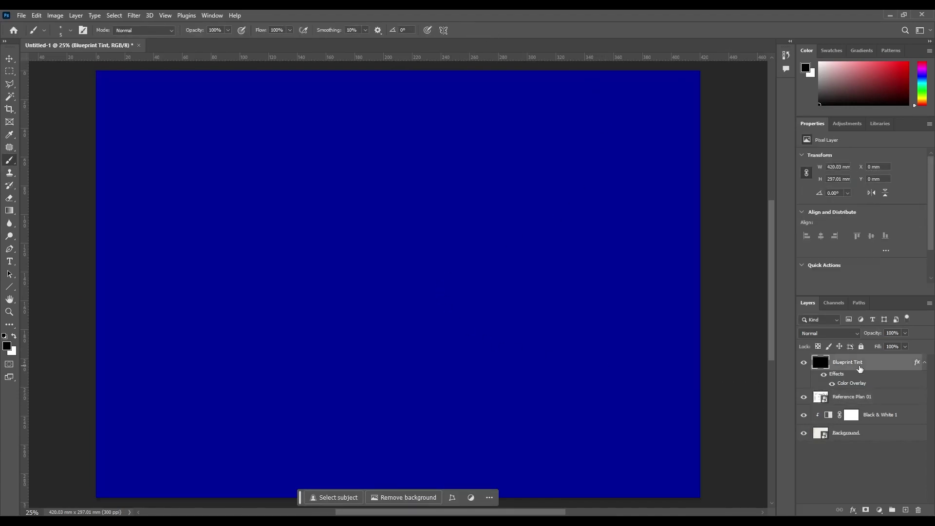
left_click(833, 334)
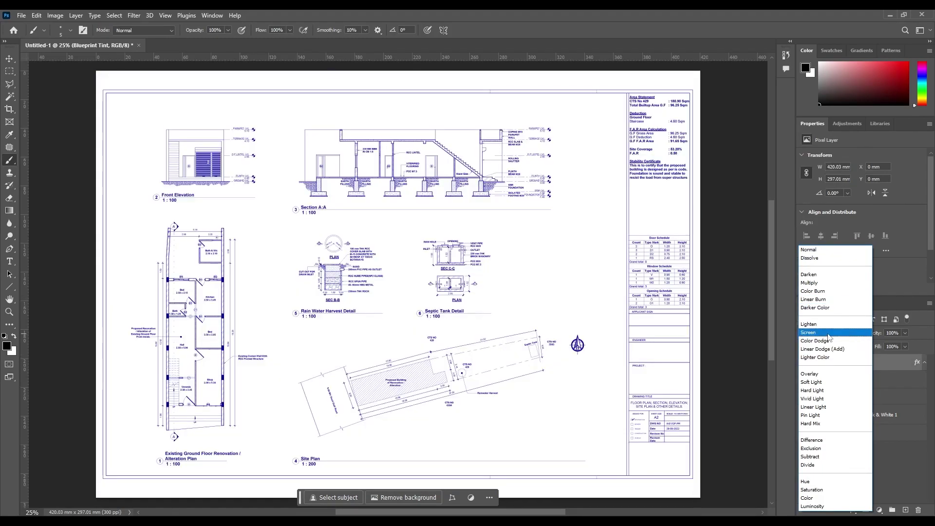
left_click(809, 332)
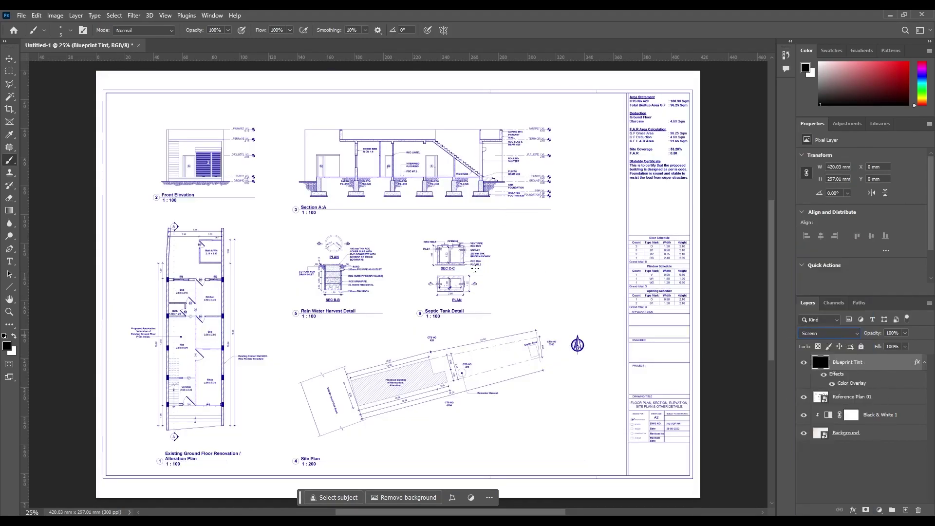
scroll(479, 271, "up", 6)
left_click_drag(547, 278, 489, 385)
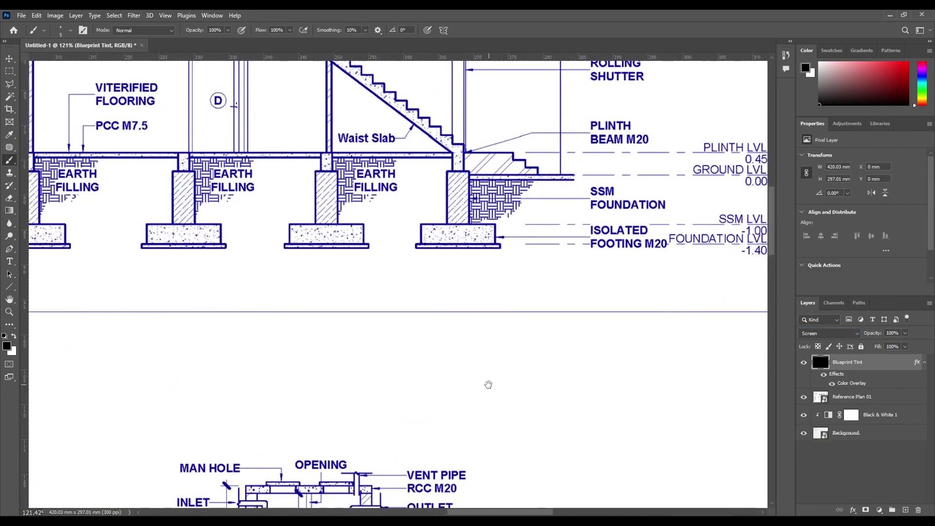
scroll(489, 385, "down", 5)
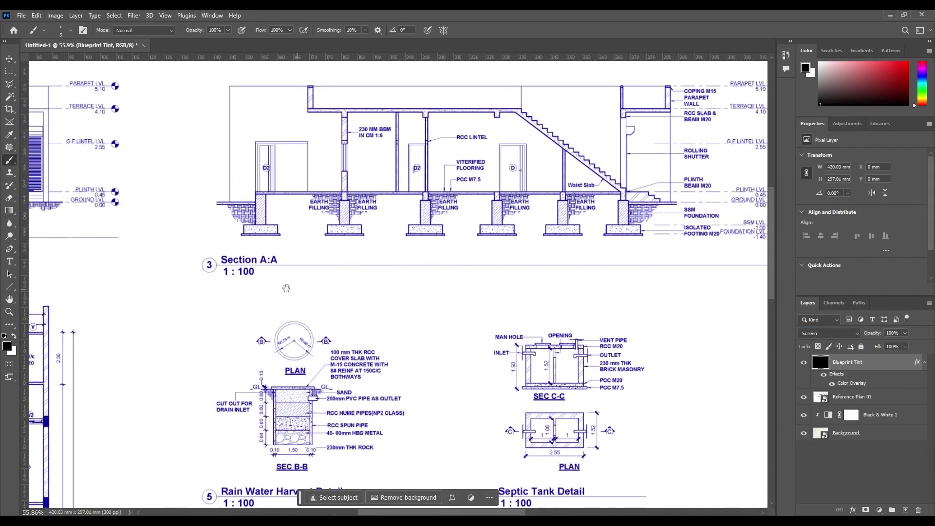
scroll(476, 351, "down", 3)
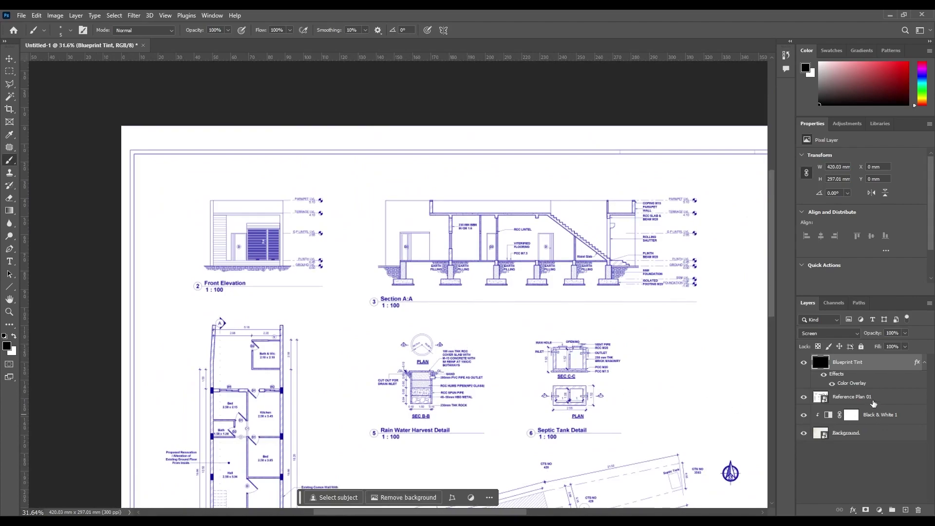
Set Reference Plan 01's blend mode to Linear Burn and zoom out to the whole sheet
left_click(873, 403)
left_click(828, 333)
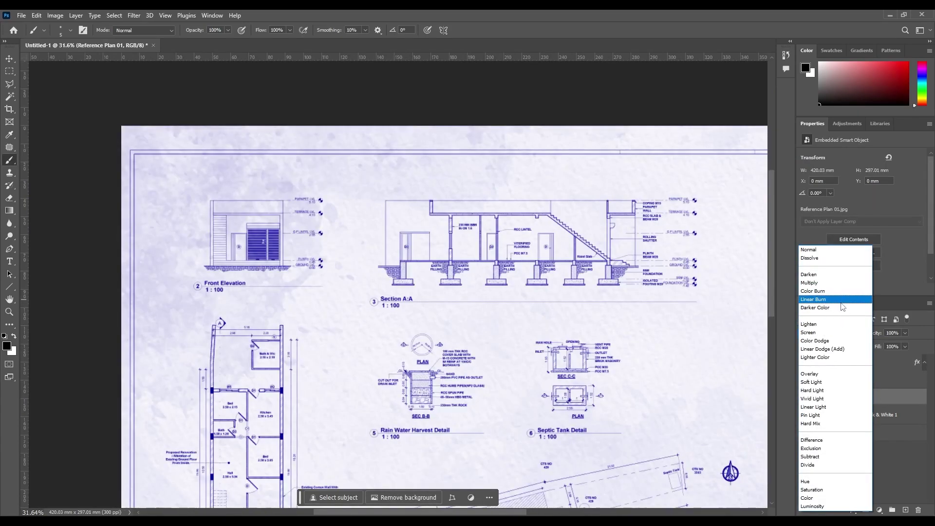
left_click(814, 299)
left_click_drag(520, 330, 599, 361)
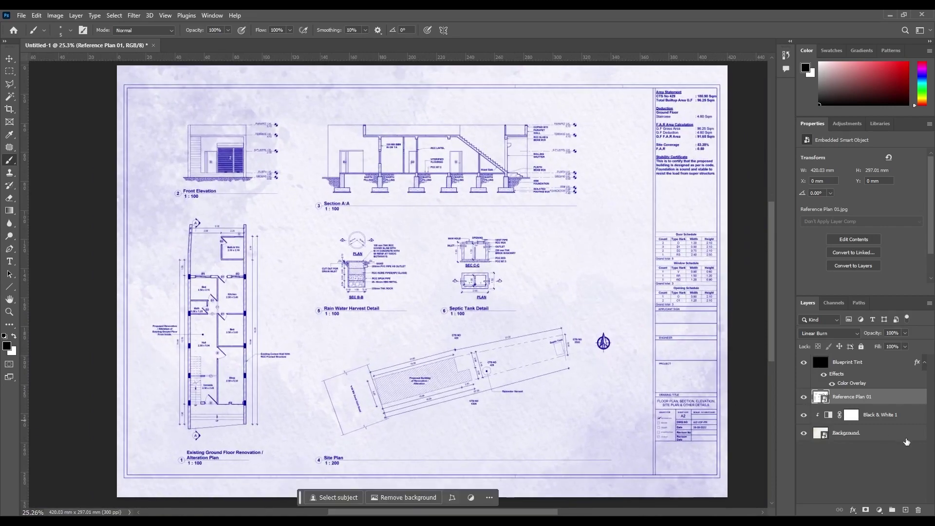
Rename the Reference Plan 01 layer to 'Drawing'
double_click(855, 396)
type("Drawing")
key("Return")
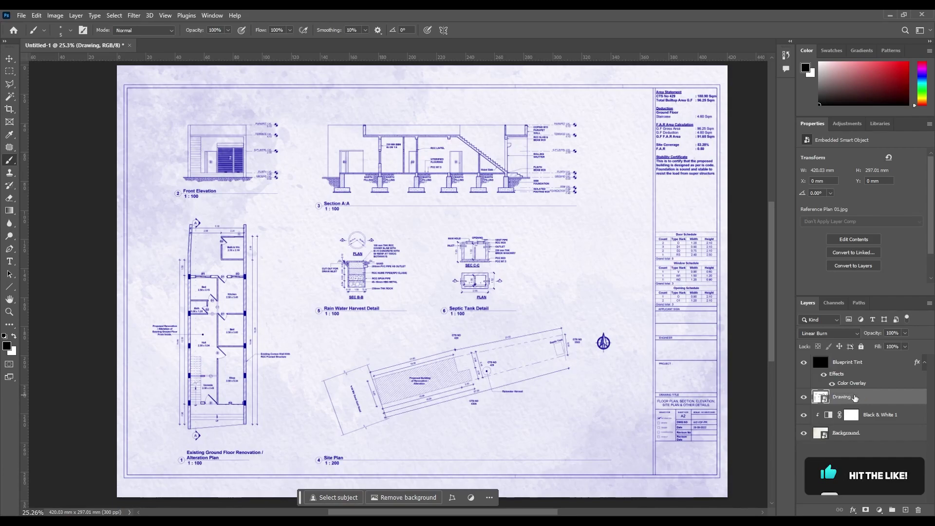
Unlock Blueprint Tint's position, test moving it, then lock its position again
left_click(847, 364)
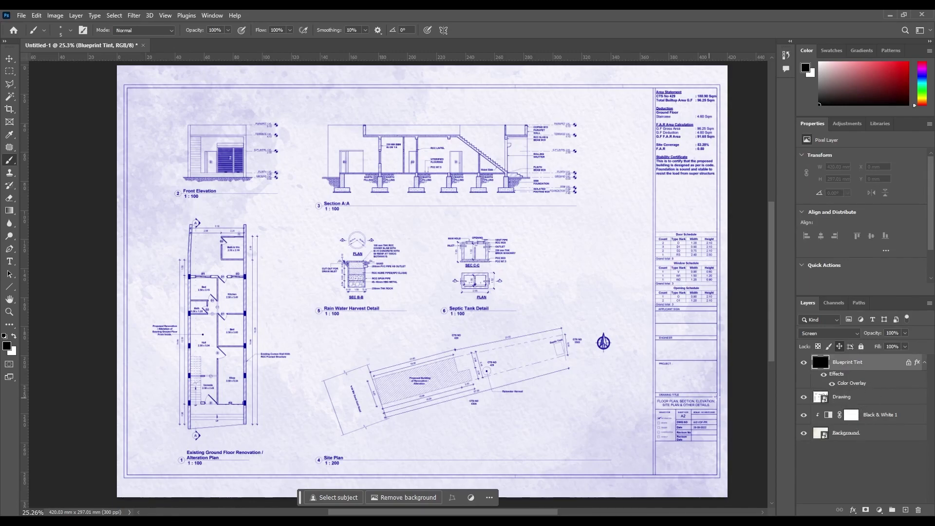
left_click(841, 346)
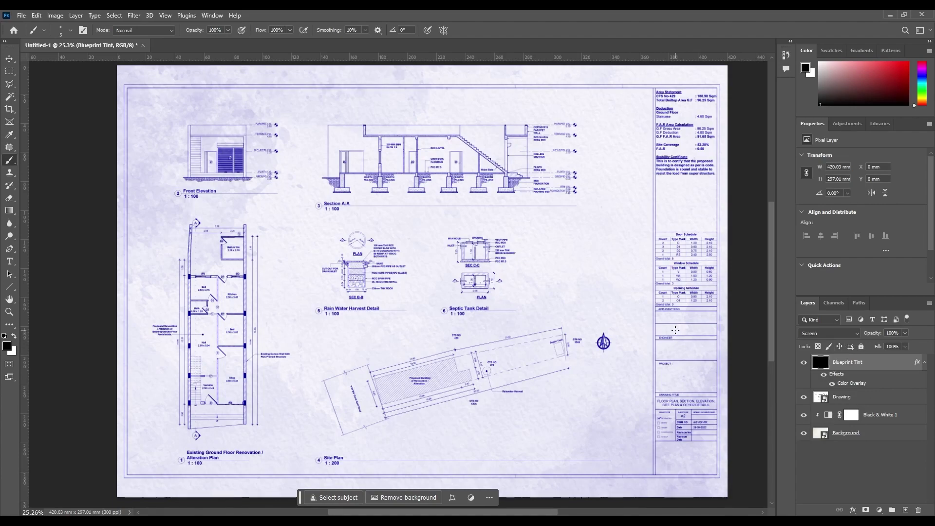
key("v")
mouse_move(656, 312)
left_mouse_down()
mouse_move(594, 254)
mouse_move(612, 284)
mouse_move(601, 232)
mouse_move(636, 255)
mouse_move(588, 244)
mouse_move(618, 265)
mouse_move(671, 339)
left_mouse_up()
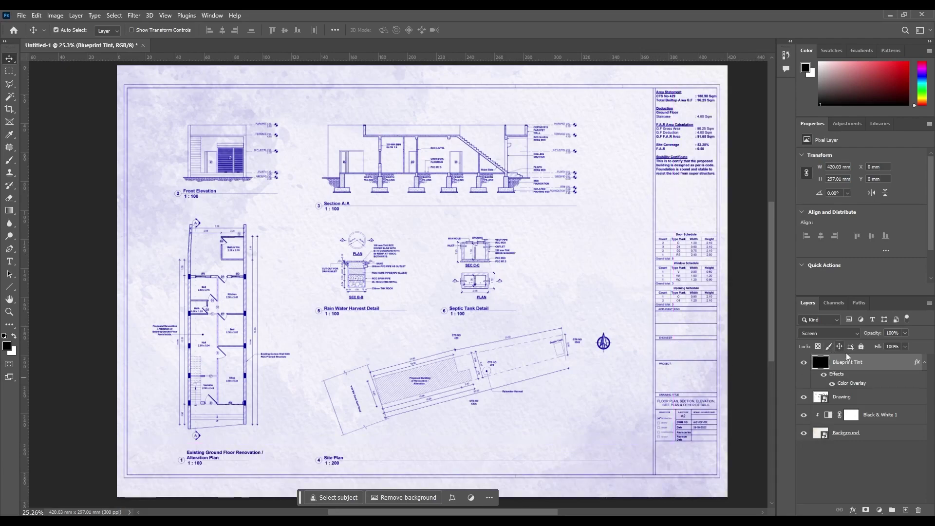
left_click(839, 346)
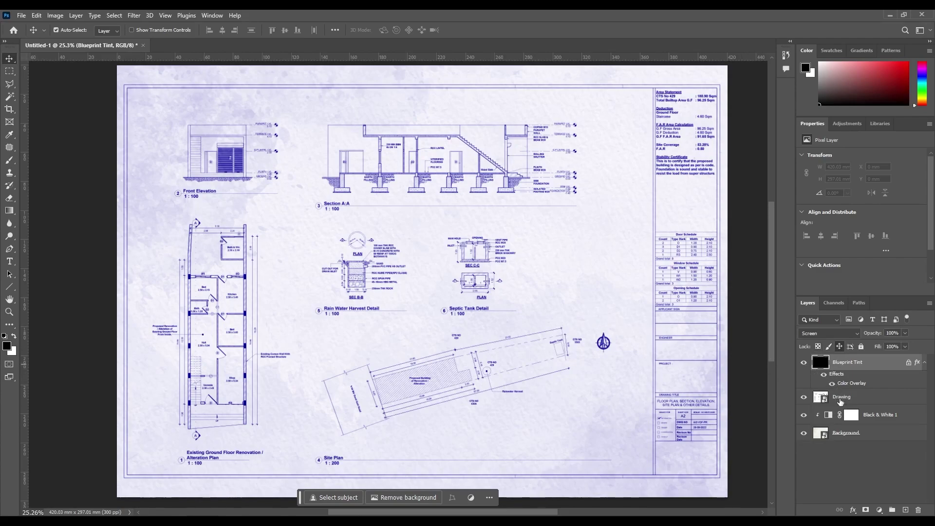
Open and close the paper texture's contents, then open the Drawing smart object's Reference Plan 01.jpg source
double_click(823, 435)
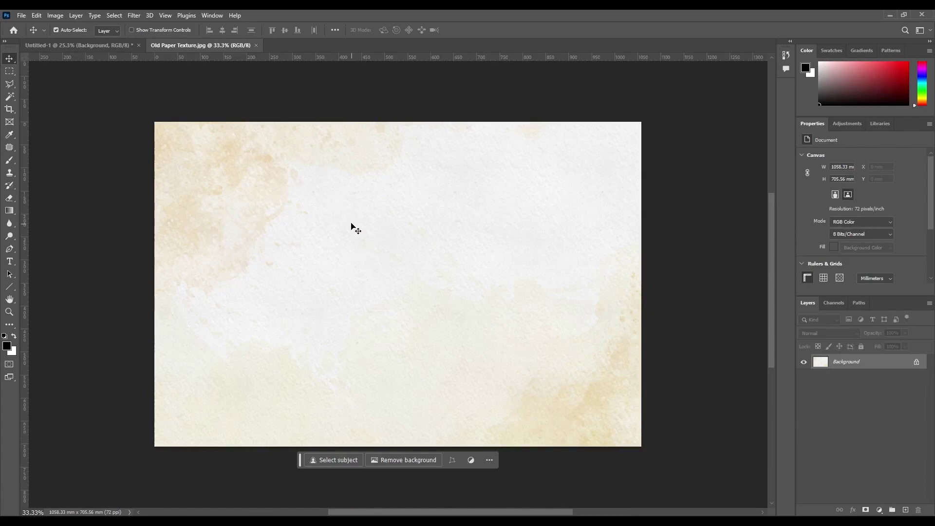
left_click(256, 45)
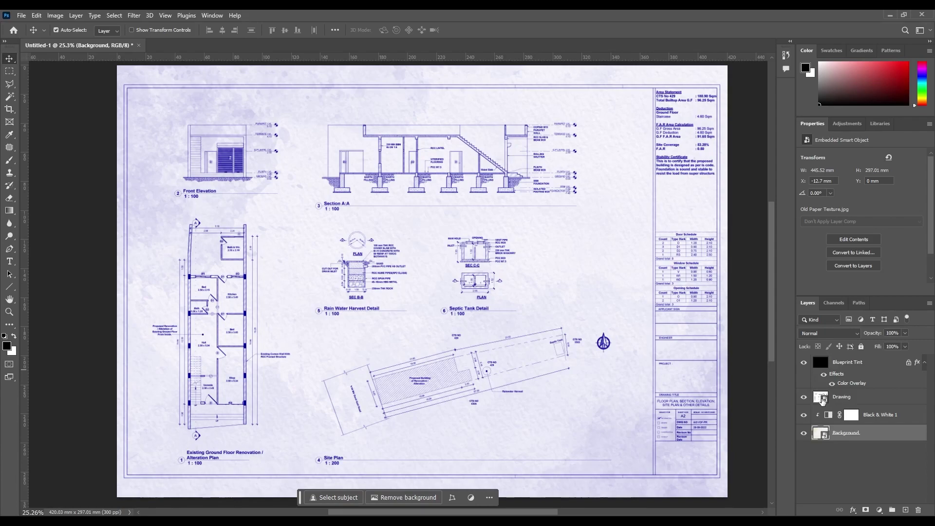
double_click(822, 399)
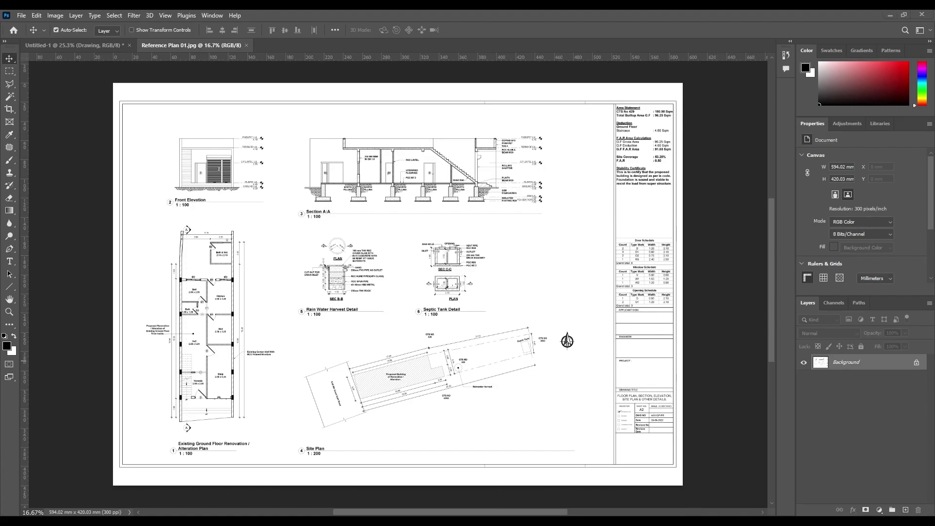
Place Reference Plan 02 over the old plan, scale it to 141.38%, and merge it into the Background
left_click_drag(934, 224, 319, 227)
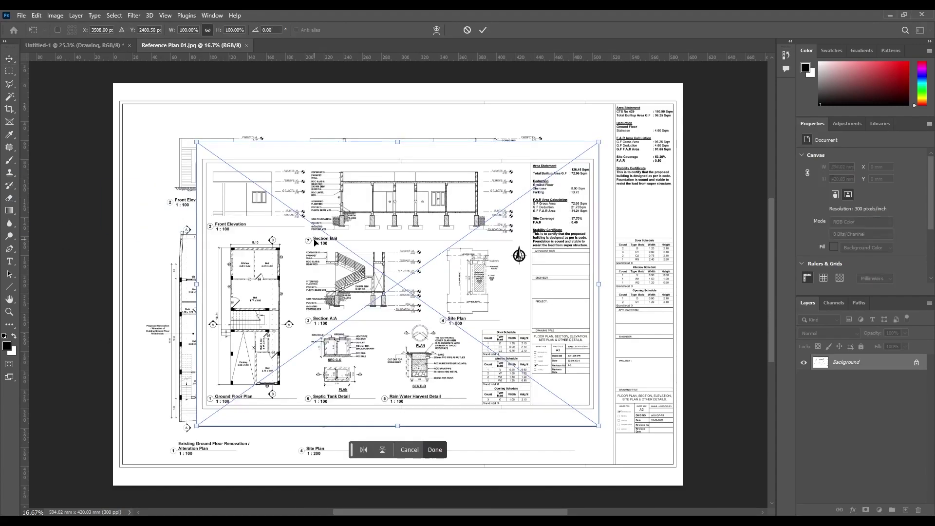
left_click_drag(398, 143, 397, 83)
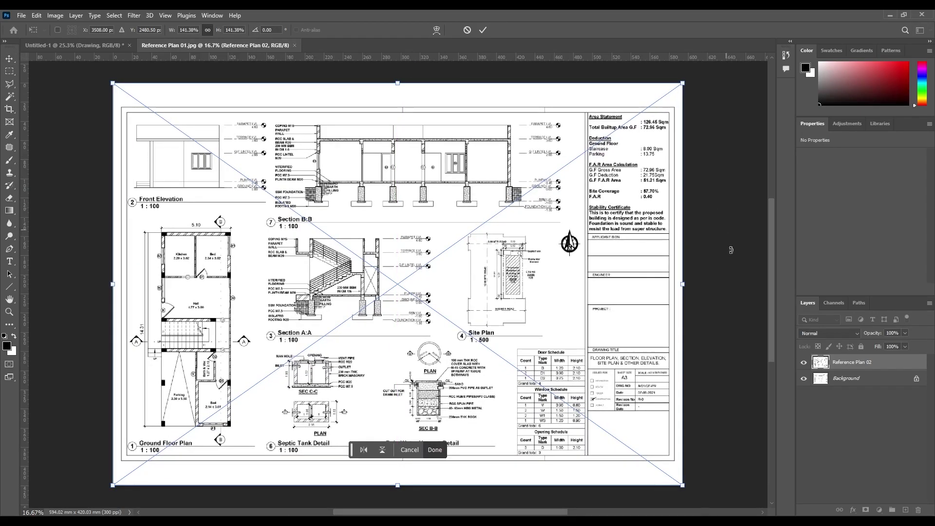
left_click(483, 30)
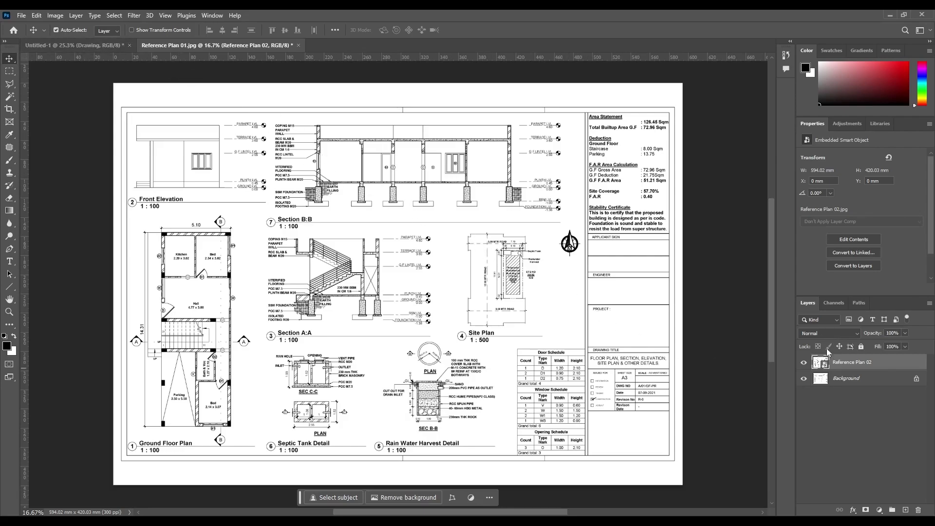
key("ctrl")
key("Delete")
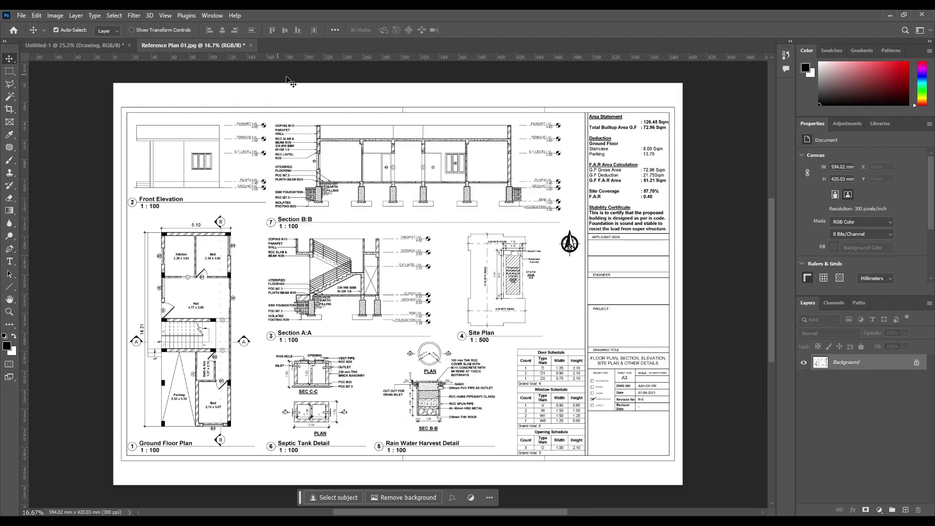
Save the Reference Plan 01.jpg contents and go back to the Untitled-1 blueprint document
key("ctrl+s")
left_click(116, 45)
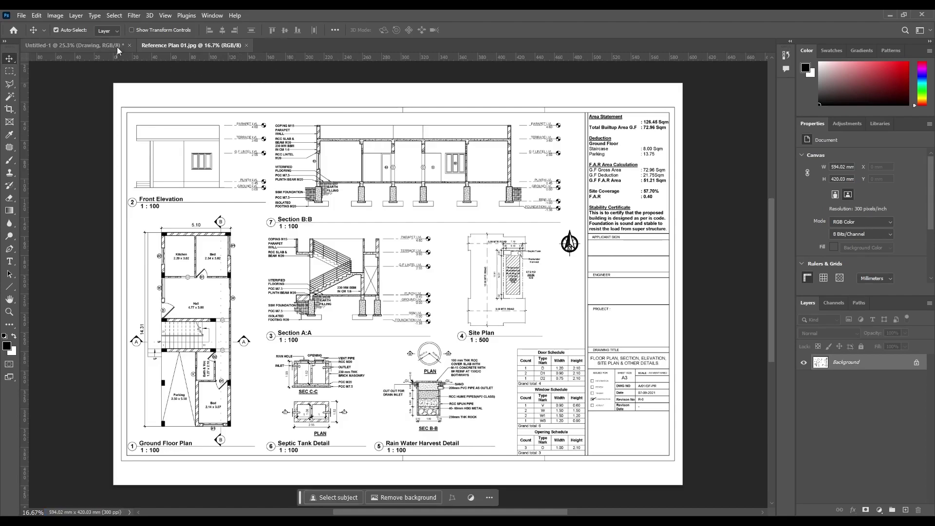